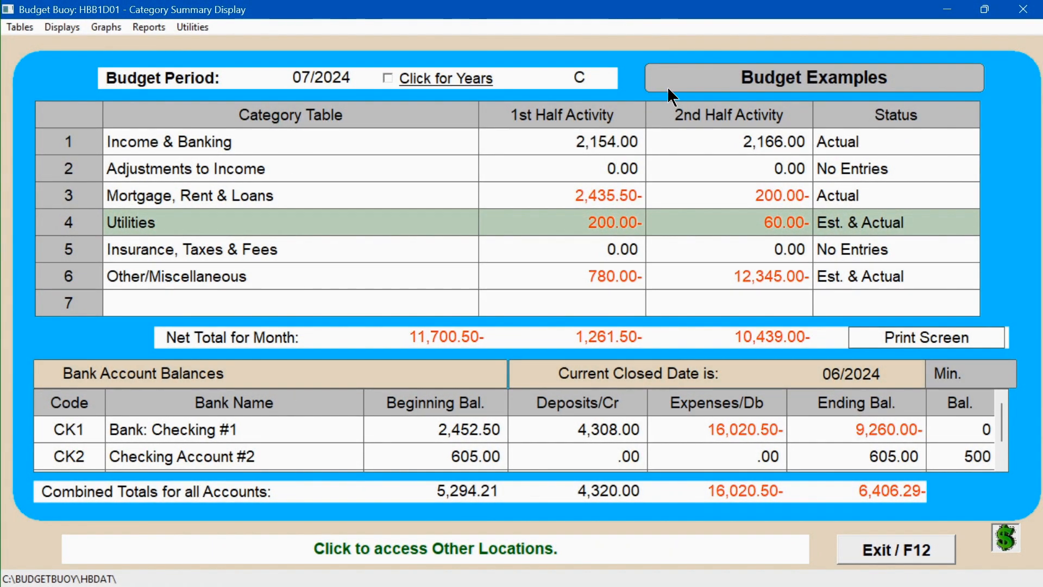
Step: Open the Utilities category and set the Gas Company's 1st-half estimate to 72.00, then save
left_click(594, 221)
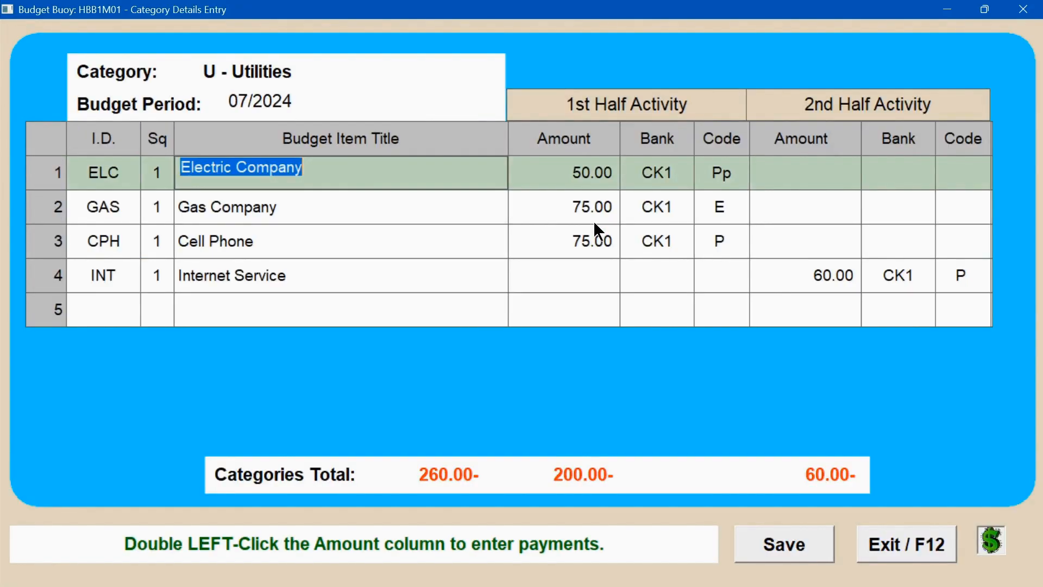
double_click(587, 205)
type("72.00")
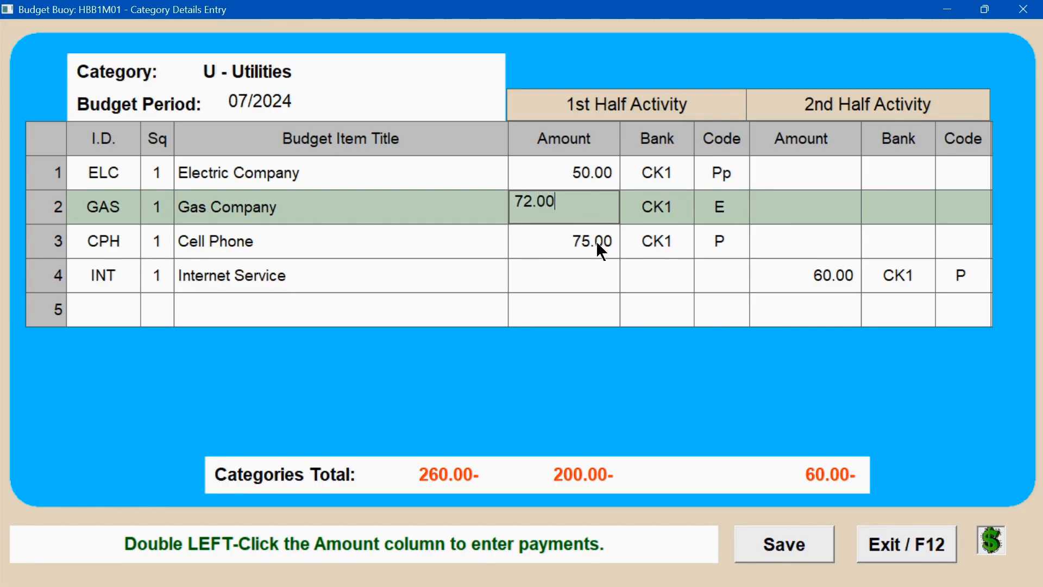
left_click(777, 546)
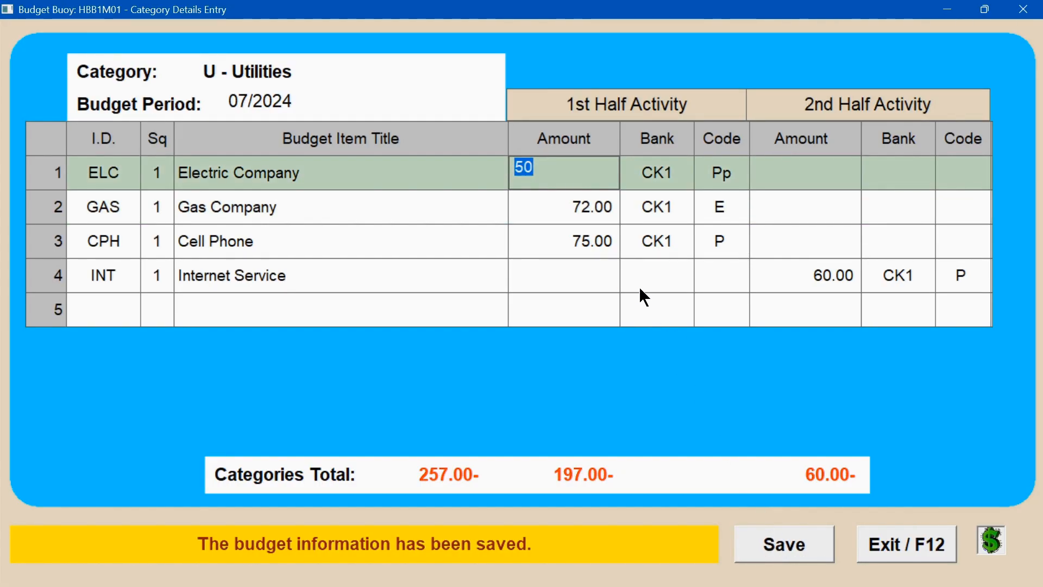
Step: Open the Gas Company payment entry and enter check number 1234
double_click(585, 203)
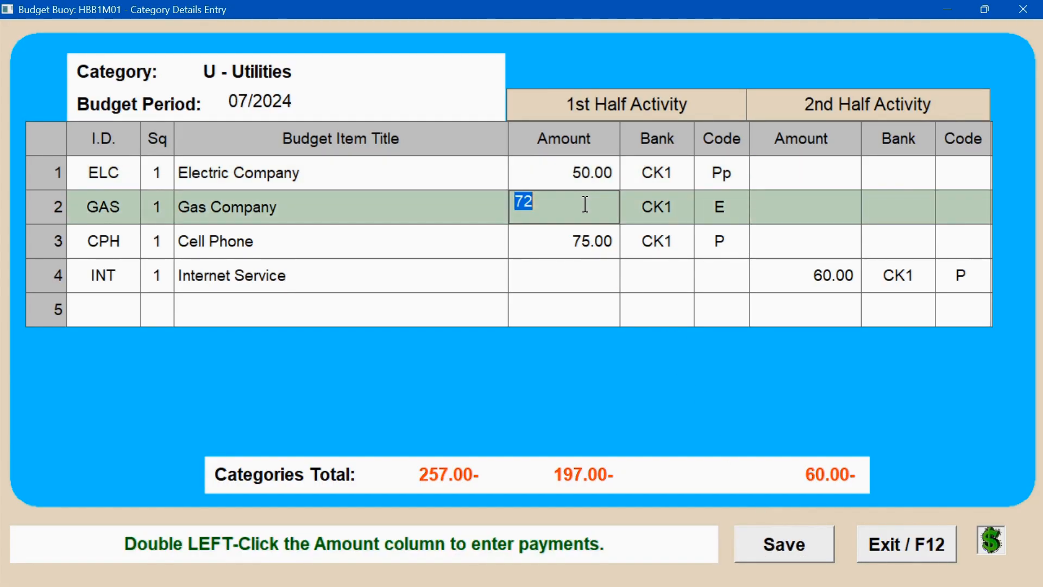
double_click(586, 204)
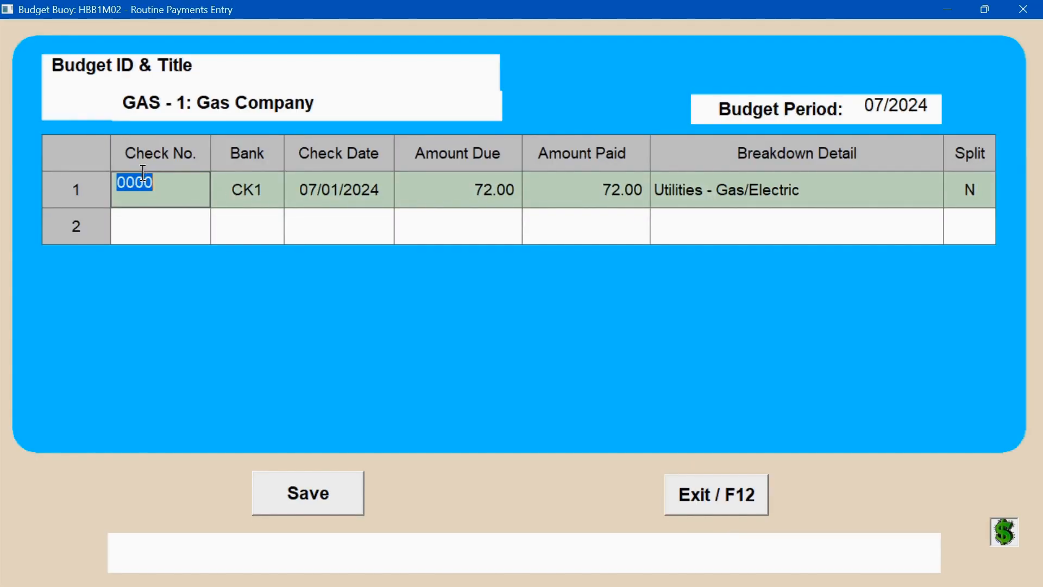
type("1234")
key("Tab")
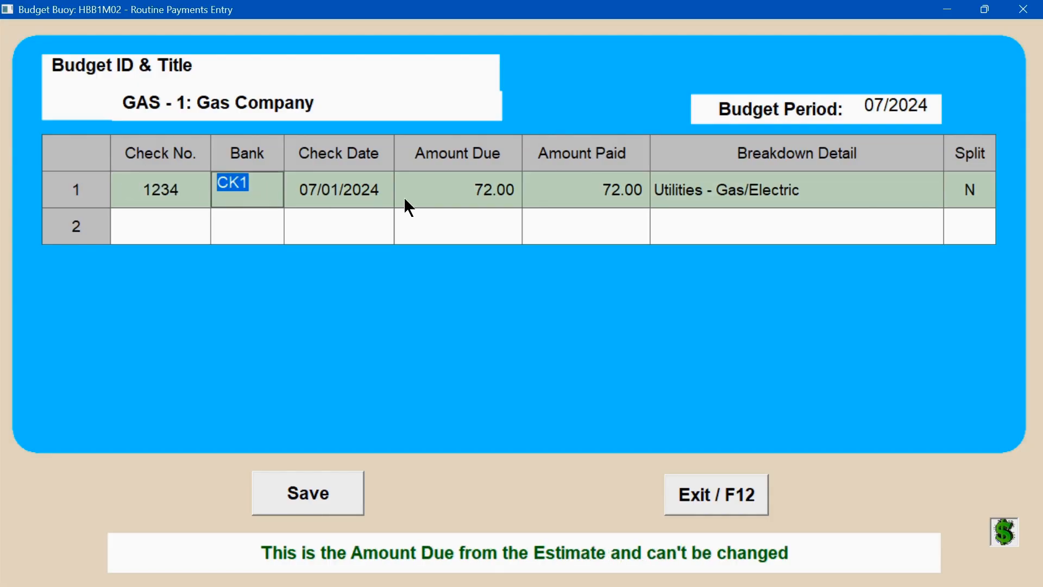
Step: Enter a partial payment of 70.00, save it, and decline adding the balance to next month
left_click(595, 195)
type("70.00")
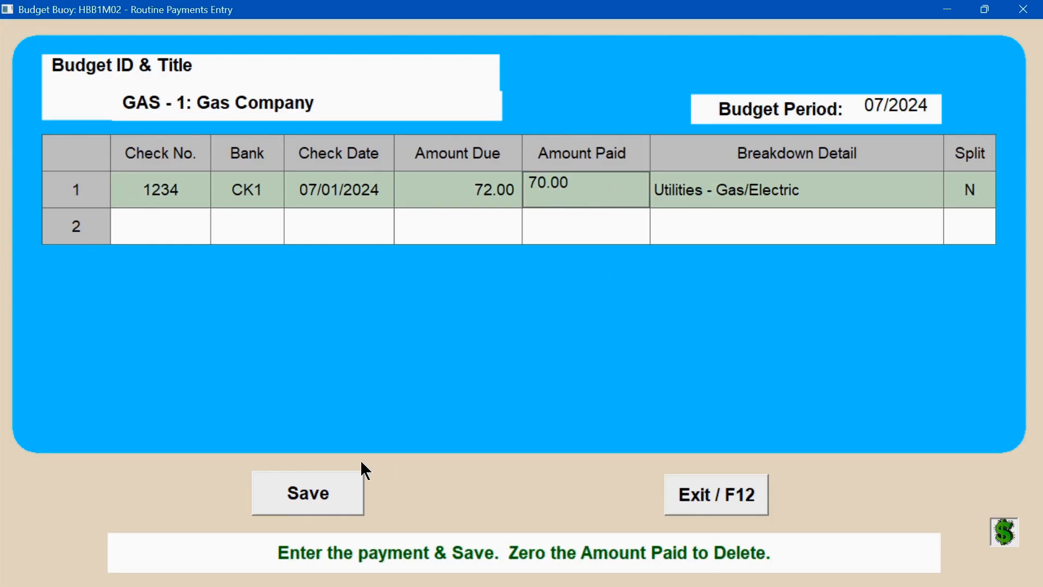
left_click(314, 492)
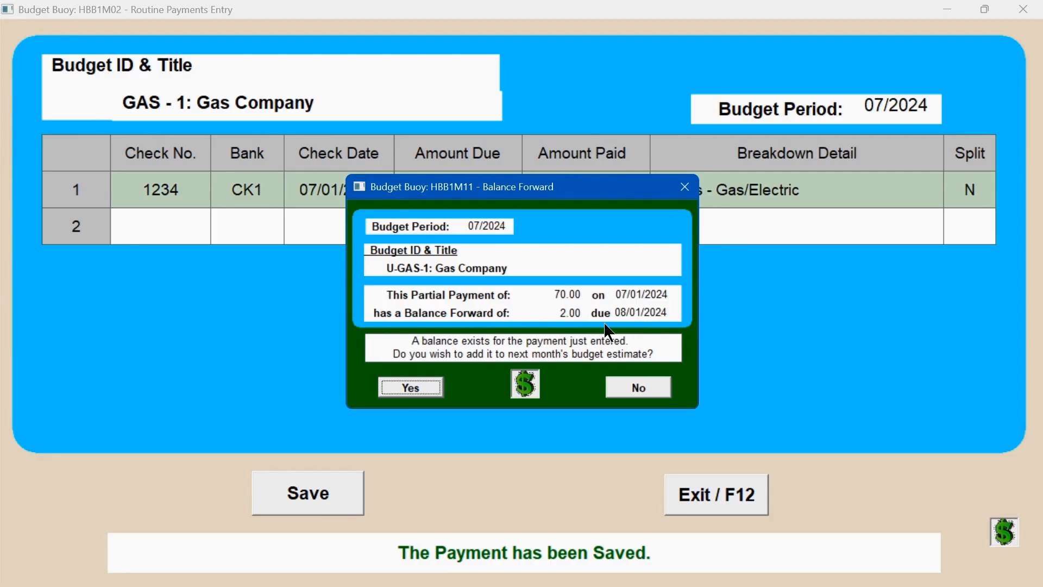
left_click(632, 385)
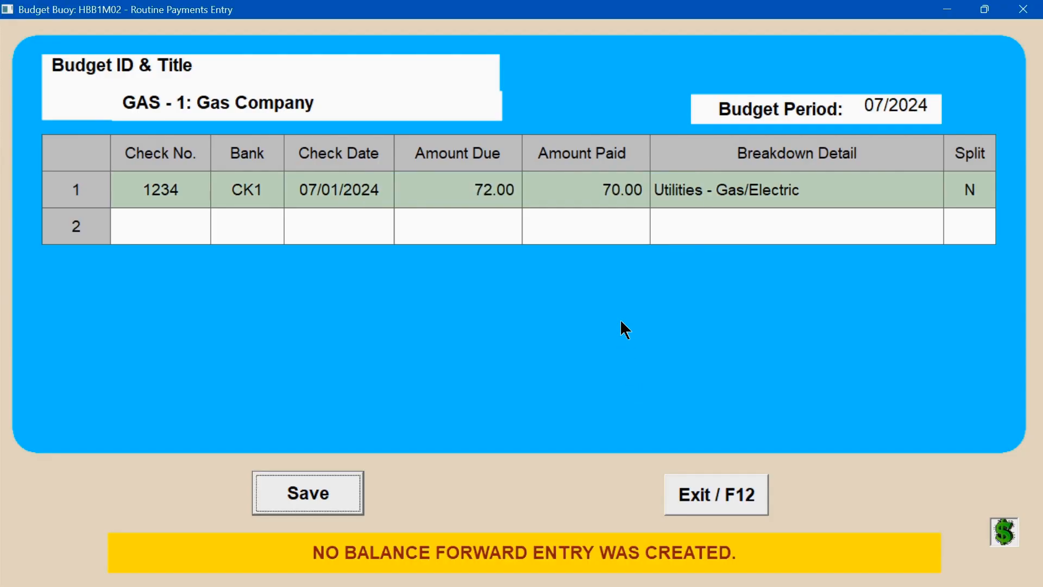
Step: Change the amount paid to 71.01, save, and decline the balance forward again
left_click(597, 189)
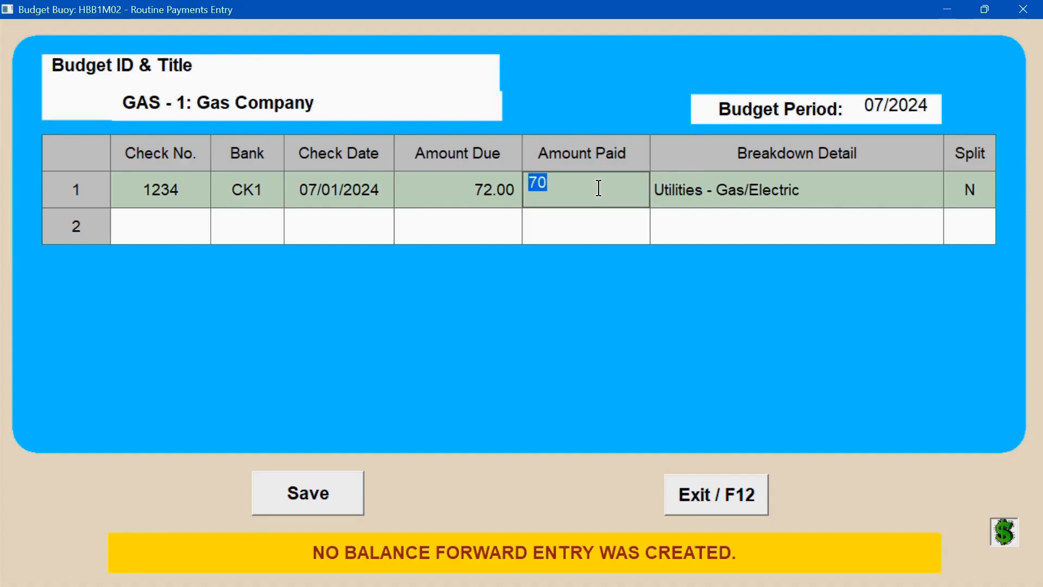
type("71.01")
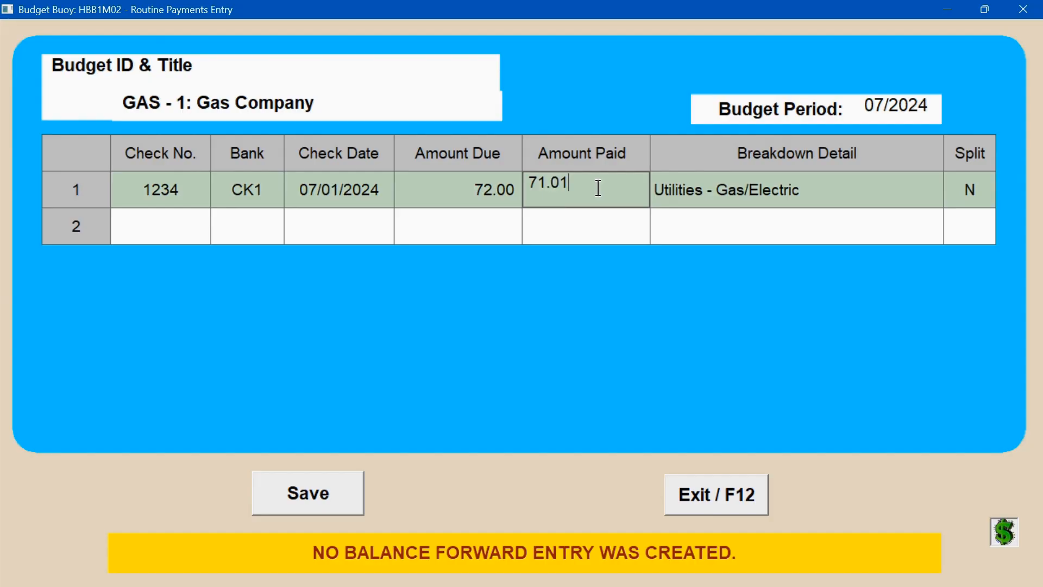
left_click(348, 496)
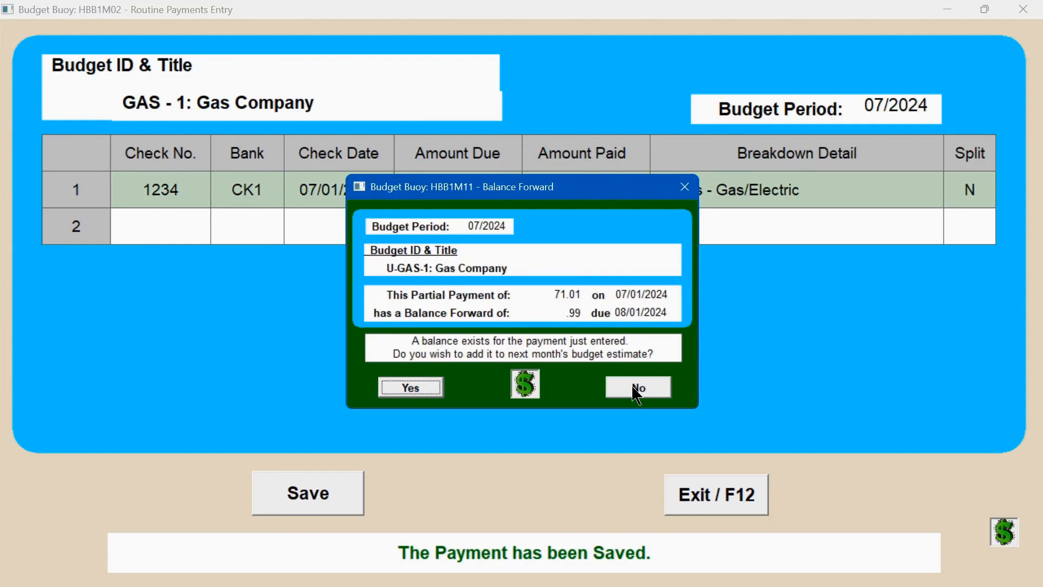
left_click(633, 388)
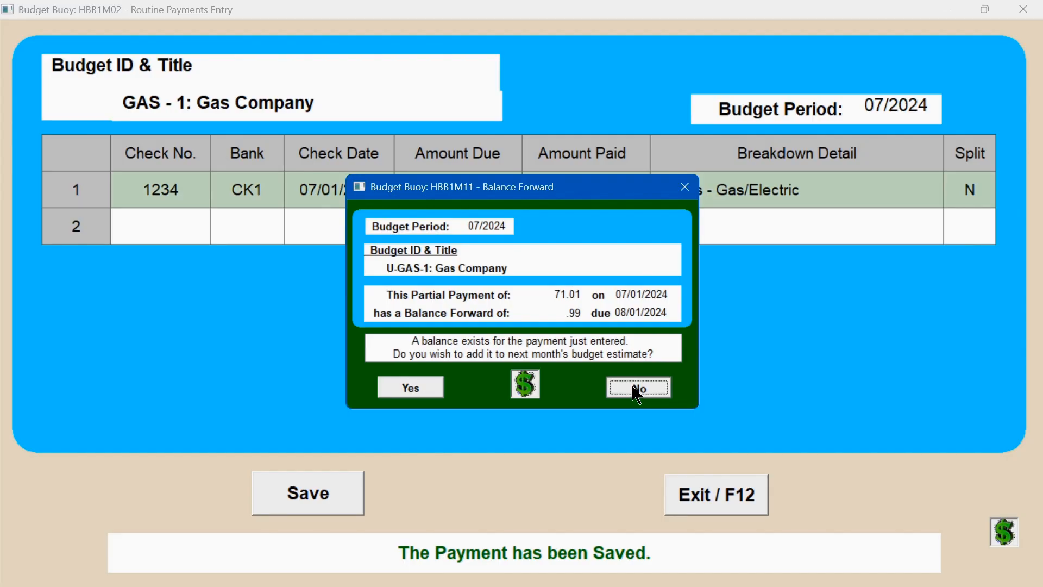
Step: Set the Gas Company amount paid to 72.00, save the payment, and close the payment entry
left_click(607, 191)
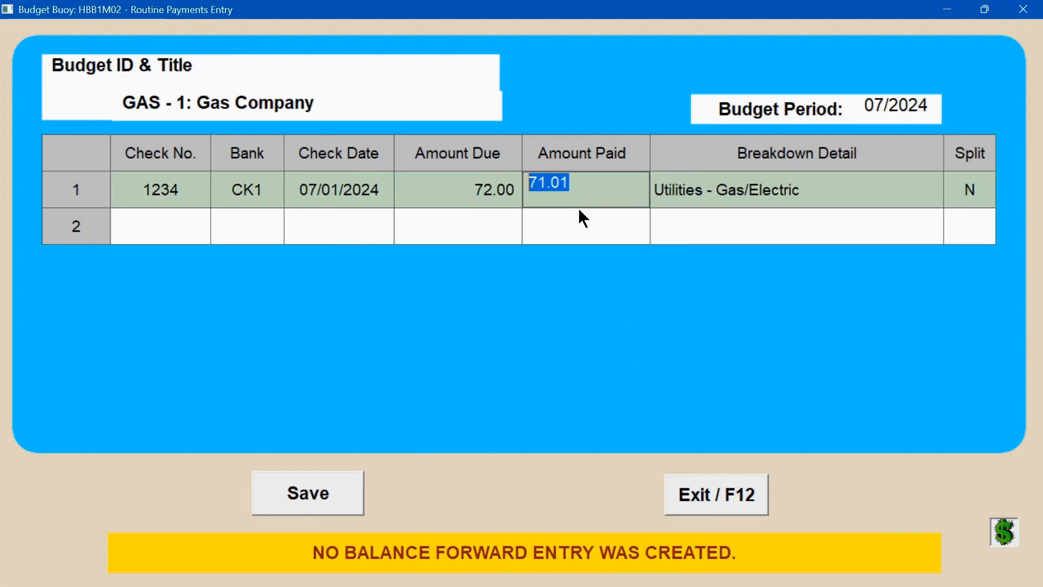
type("72.00")
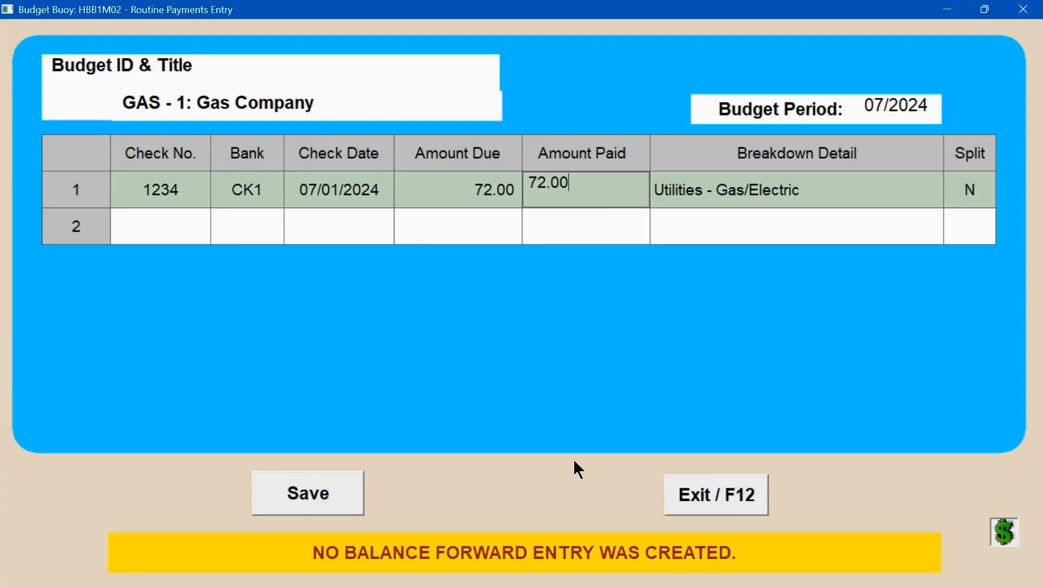
left_click(347, 494)
left_click(701, 496)
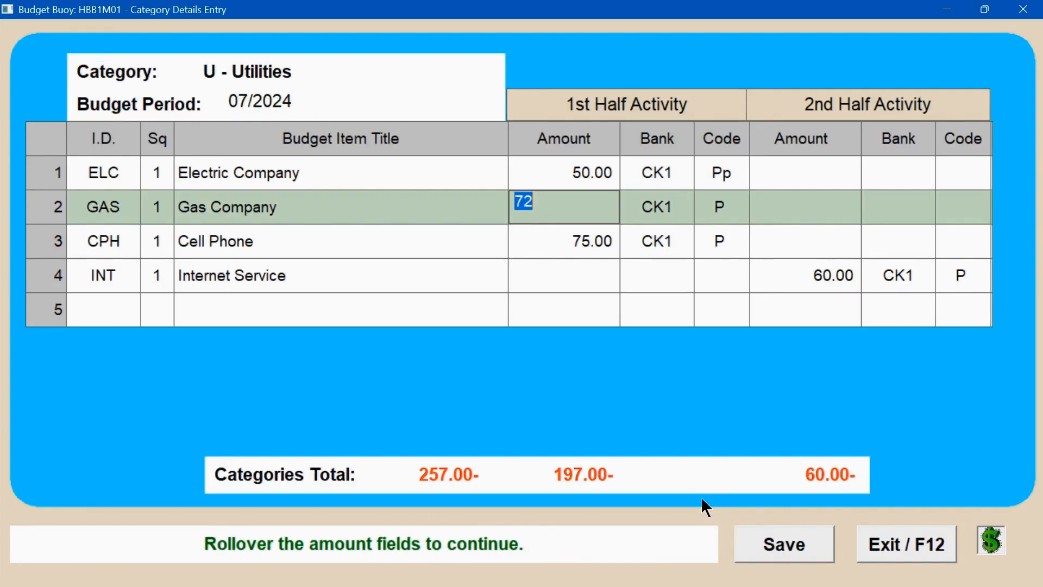
Step: Return to the category summary, advance the budget period to 08/2024, and review the Utilities items
left_click(916, 547)
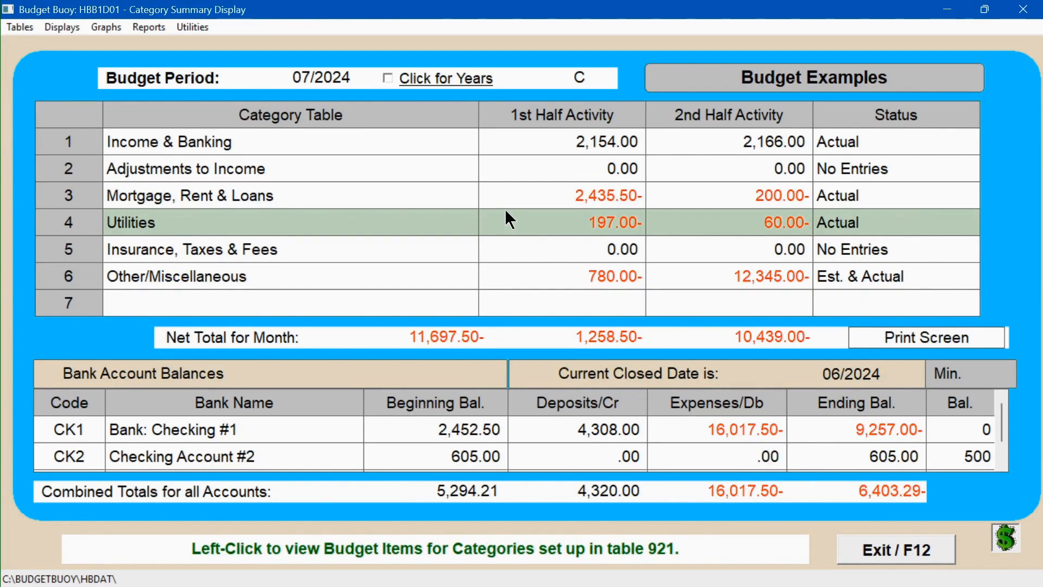
right_click(302, 74)
left_click(552, 221)
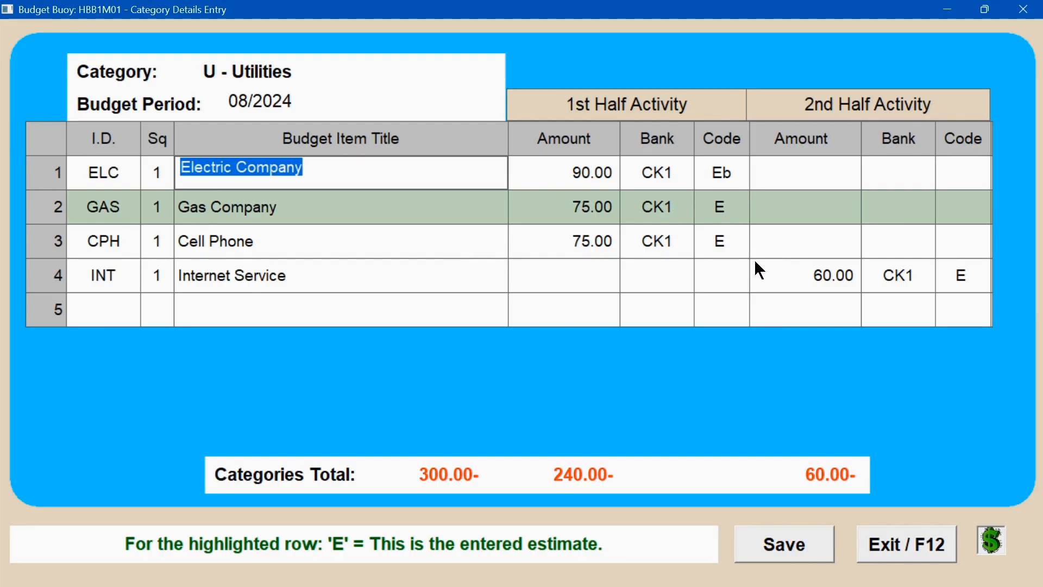
left_click(897, 544)
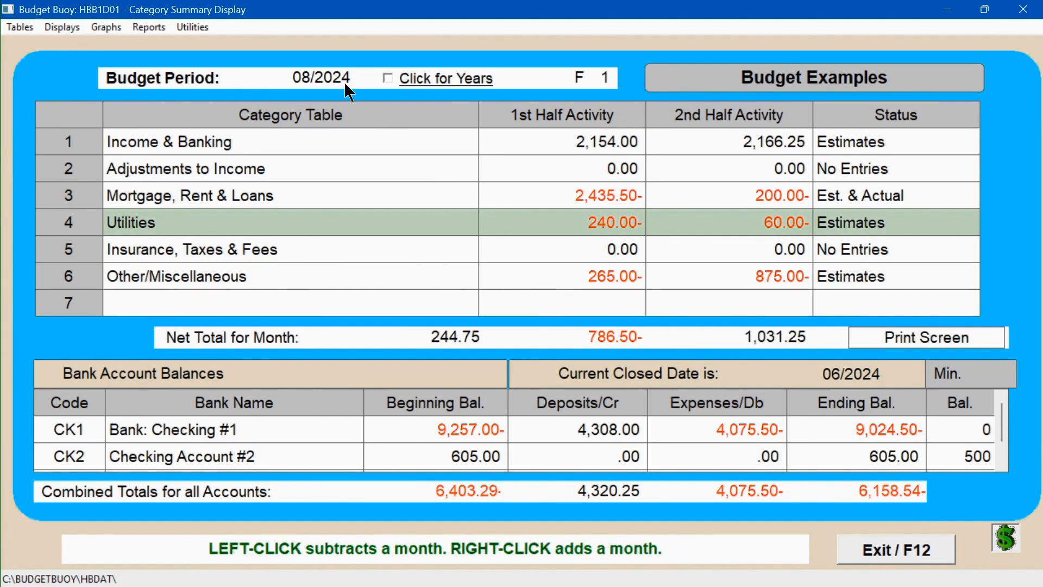
Step: Switch back to 07/2024 and review the Groceries & Food payments in Other/Miscellaneous
left_click(345, 85)
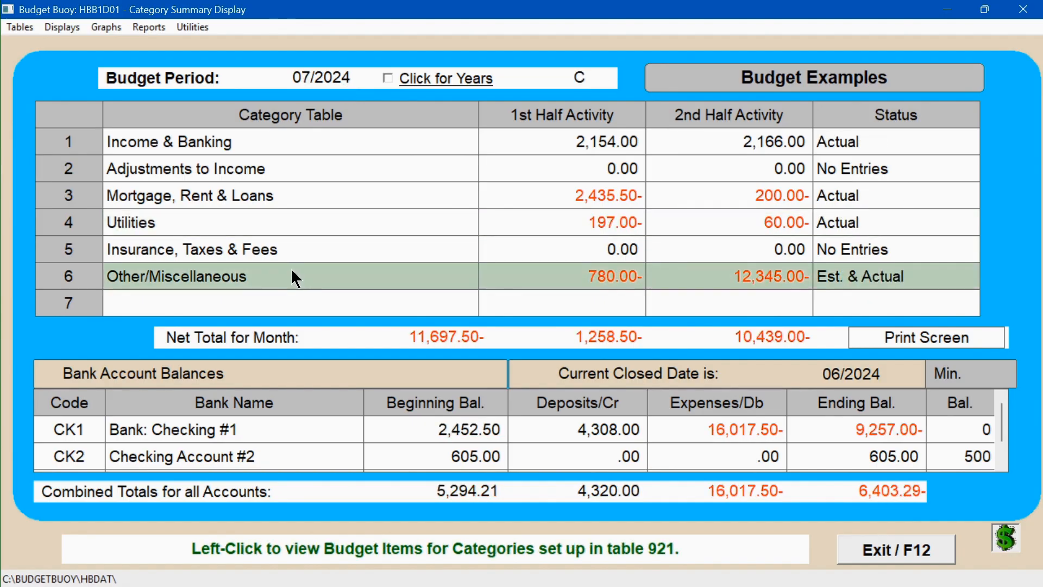
left_click(581, 276)
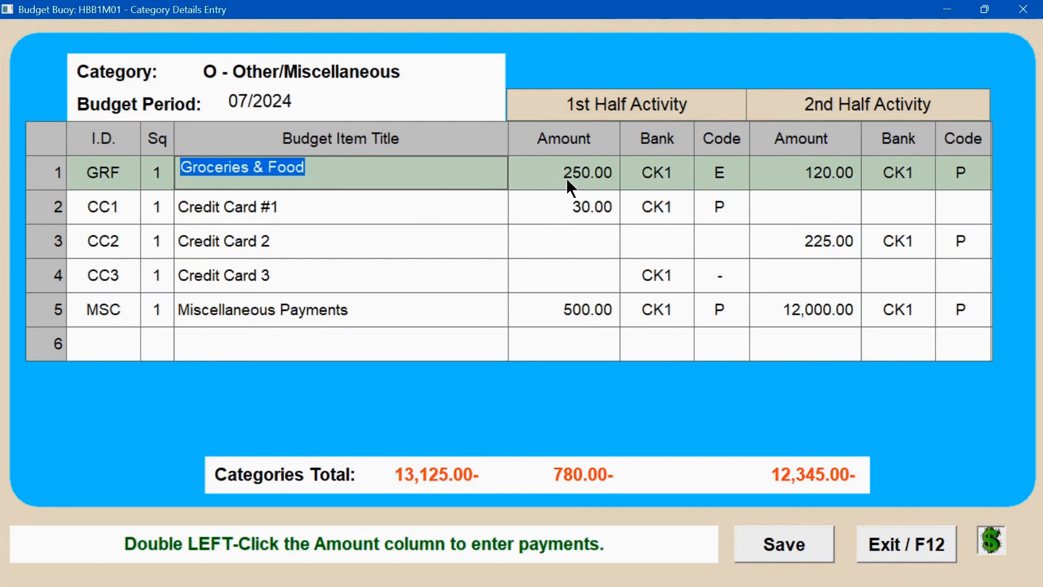
double_click(829, 171)
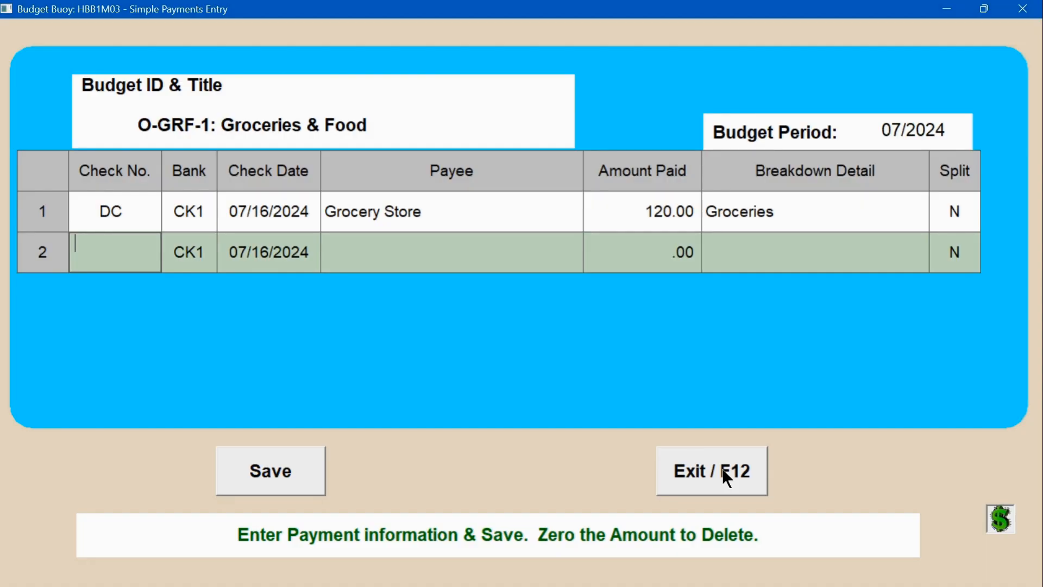
left_click(723, 471)
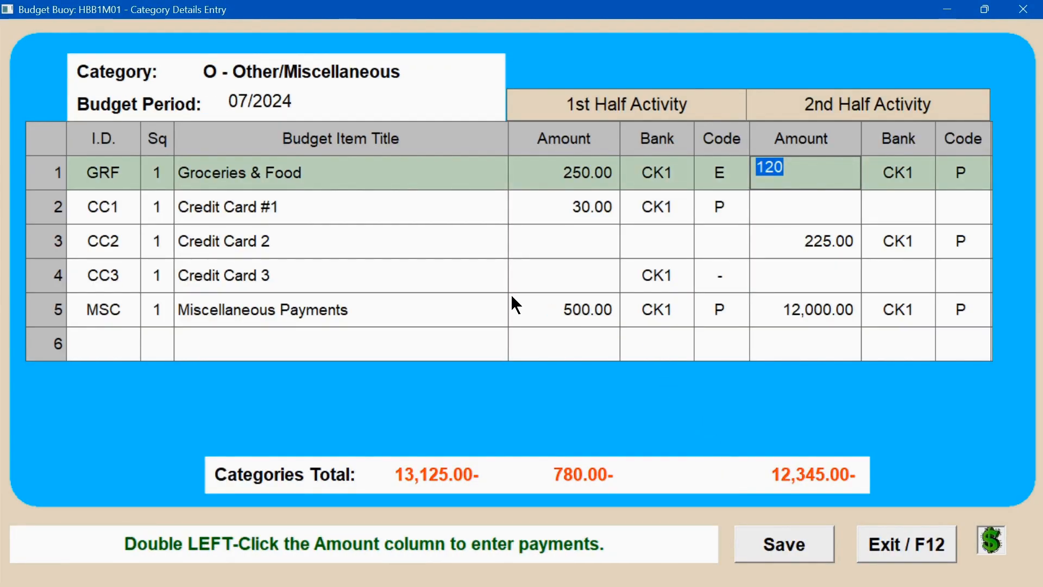
Step: Open and review the Credit Card 2 charge entries, then close them
left_click(393, 240)
double_click(361, 235)
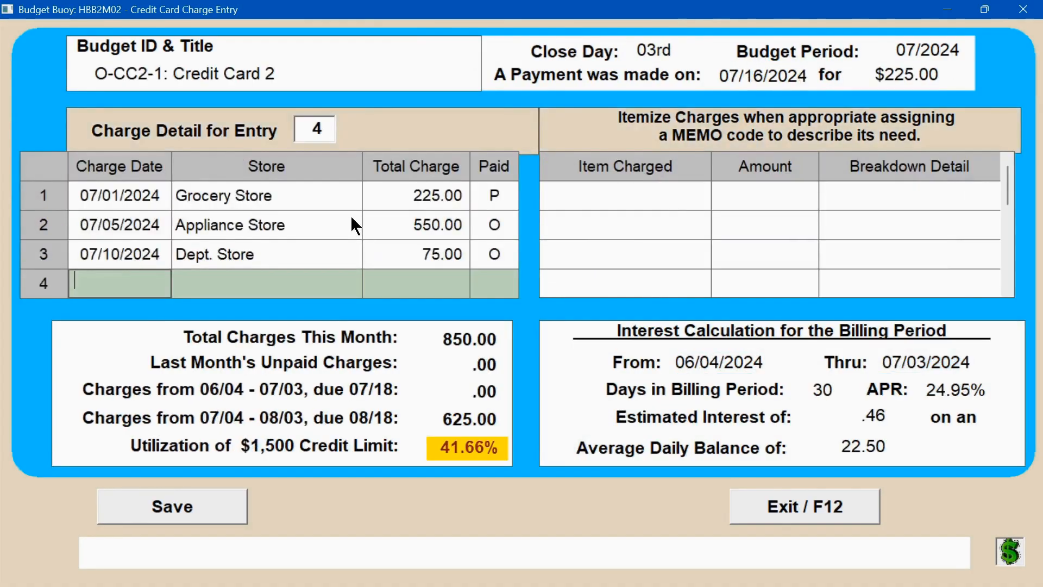
left_click(317, 191)
left_click(904, 198)
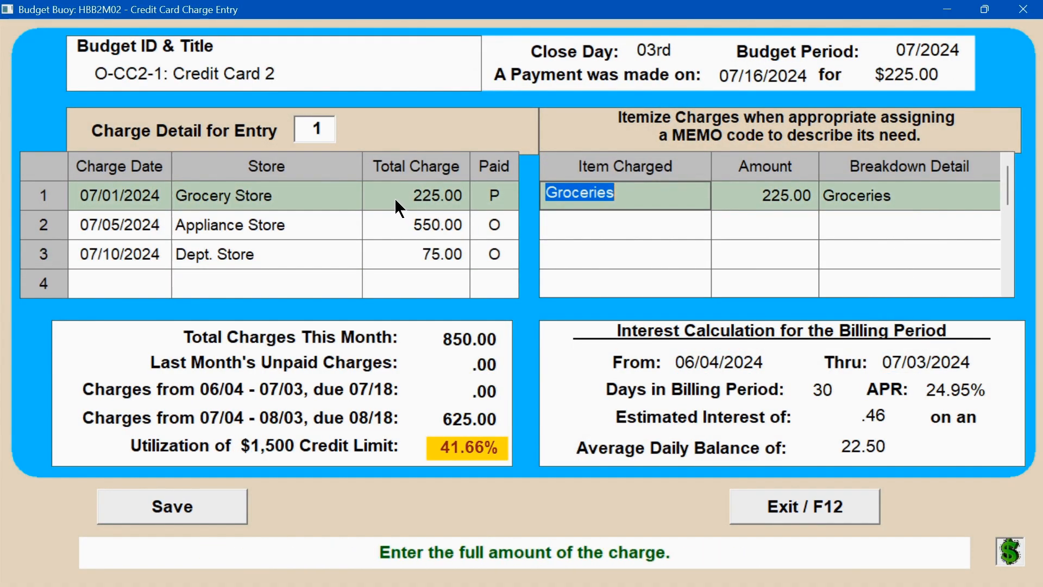
left_click(791, 498)
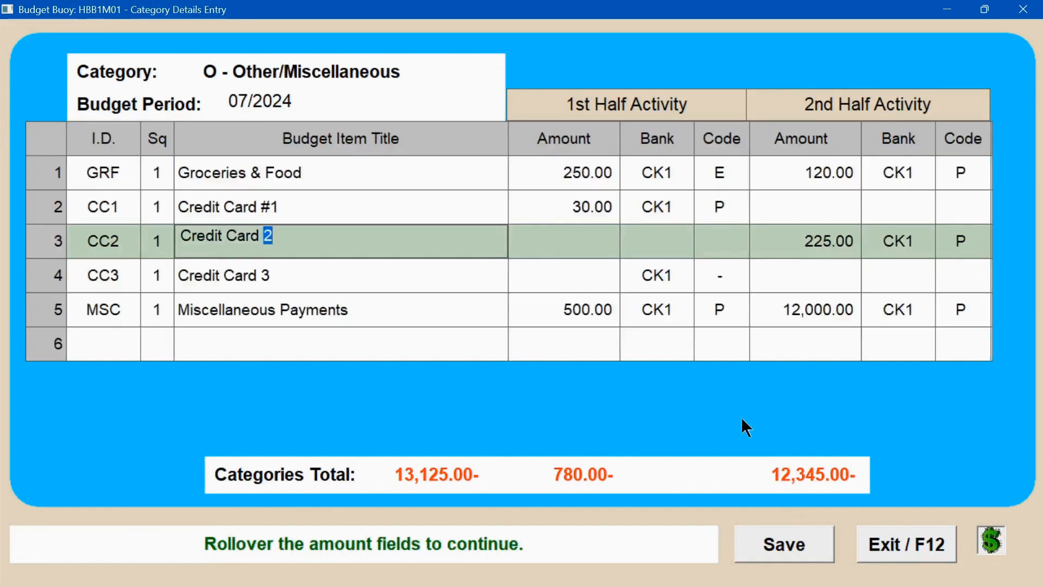
Step: Set the Groceries & Food 1st-half amount to 100.00 and save
left_click(581, 173)
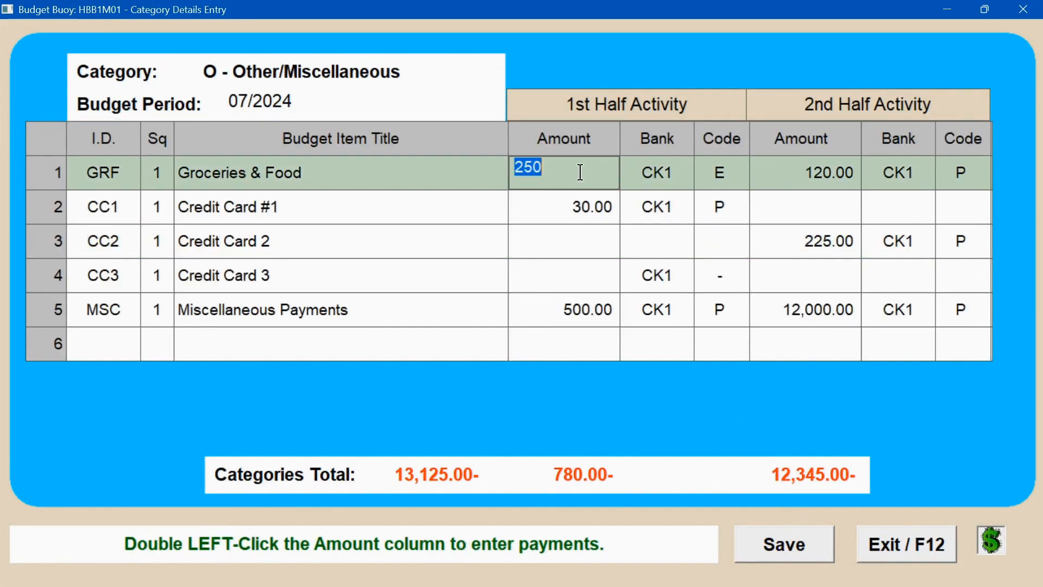
type("100.00")
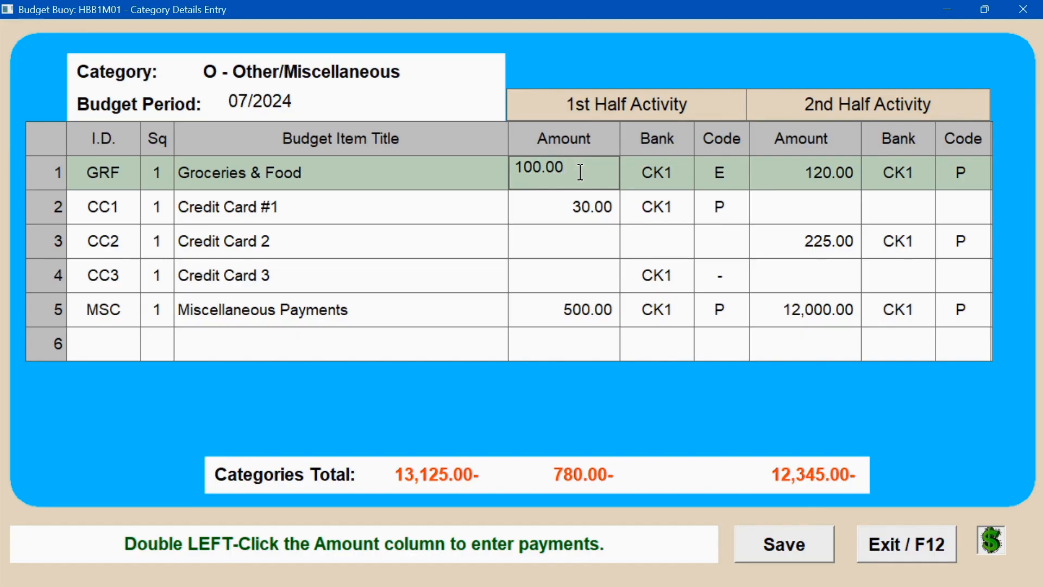
left_click(790, 547)
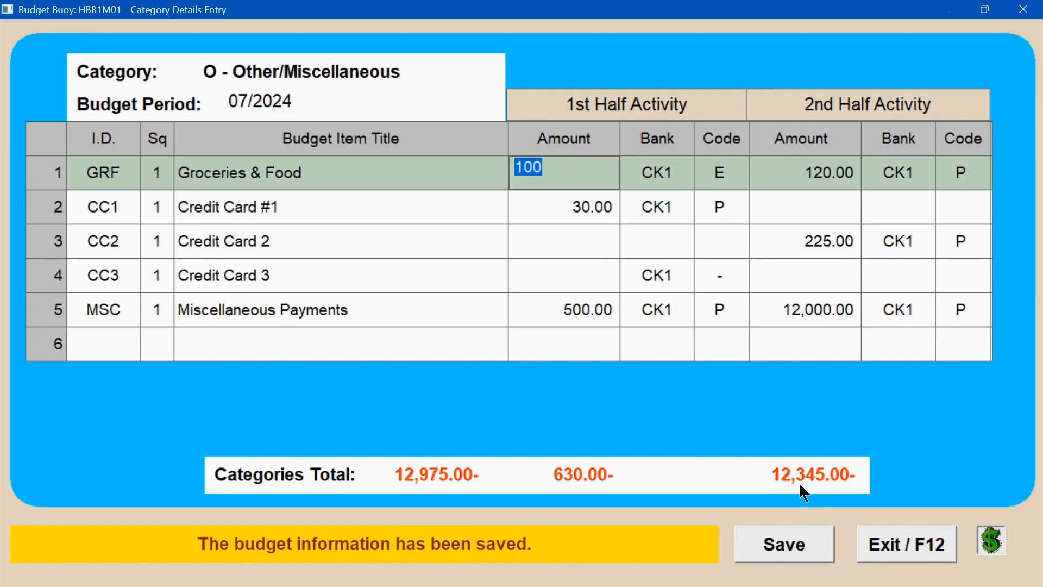
Step: Open the Miscellaneous Payments 1st-half payment entry, review its check, payee, amount and breakdown fields, then close it
left_click(433, 321)
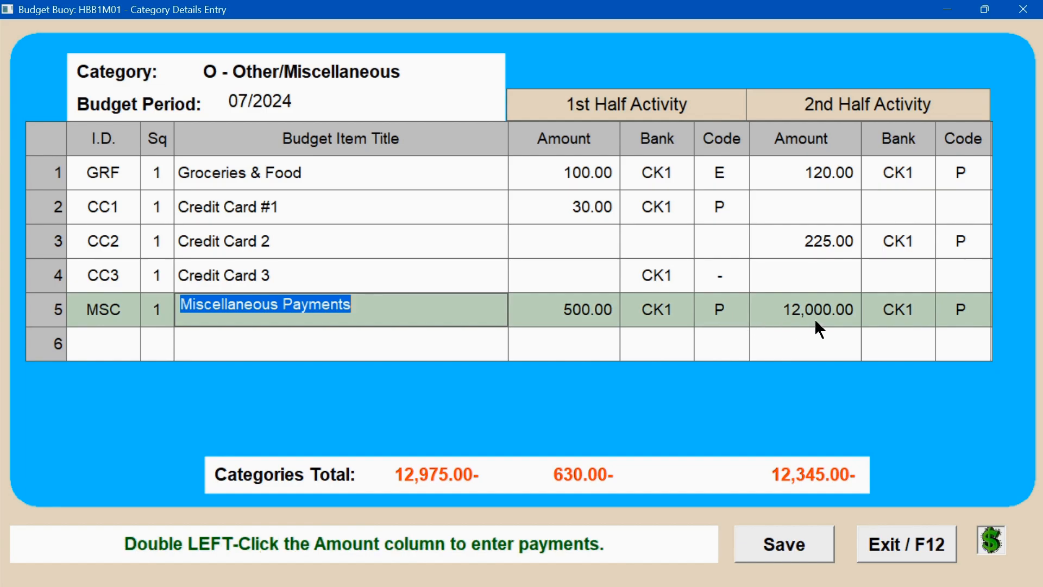
left_click(583, 319)
double_click(583, 319)
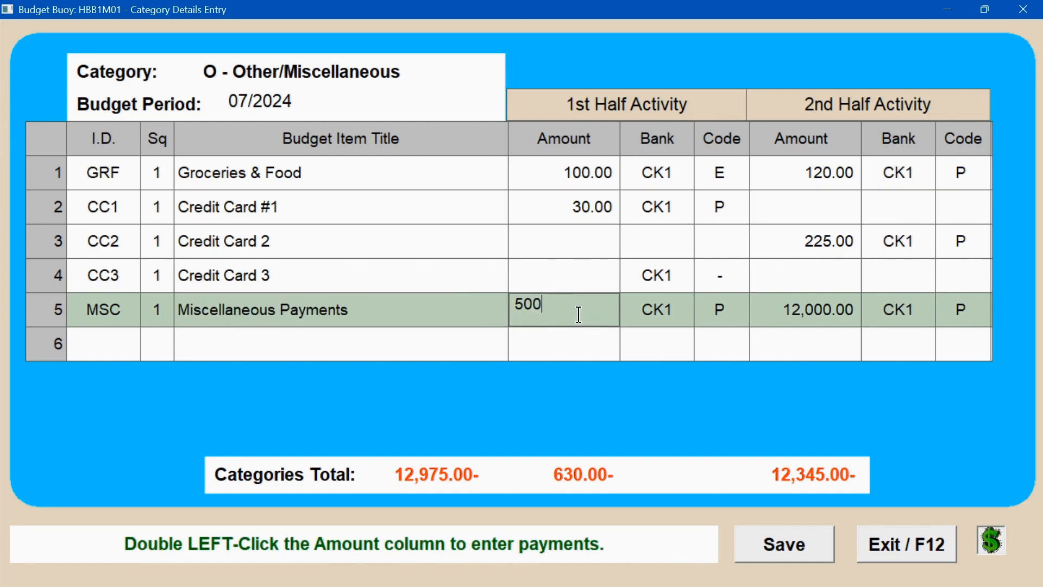
left_click(122, 220)
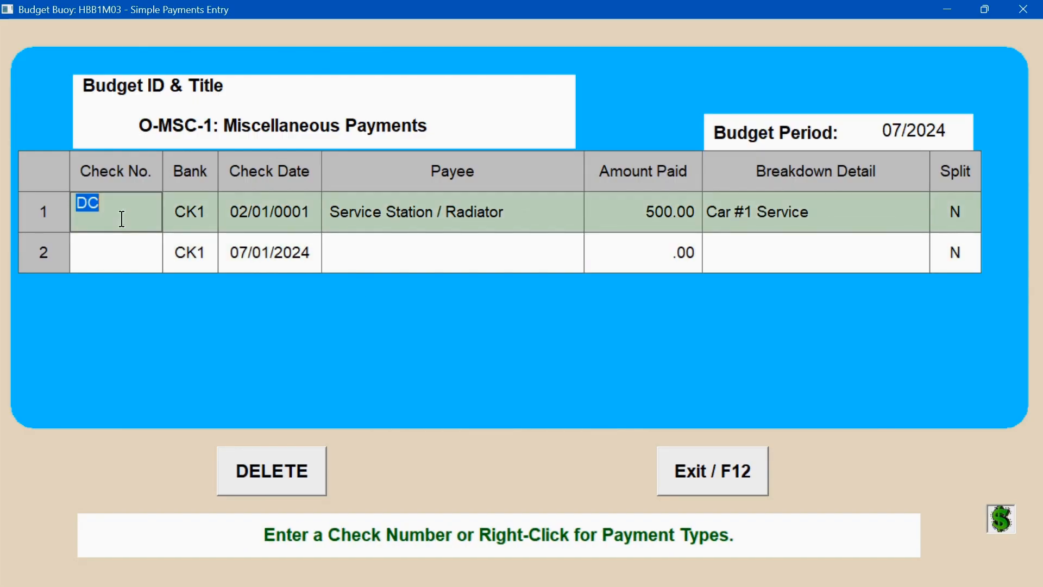
left_click(380, 221)
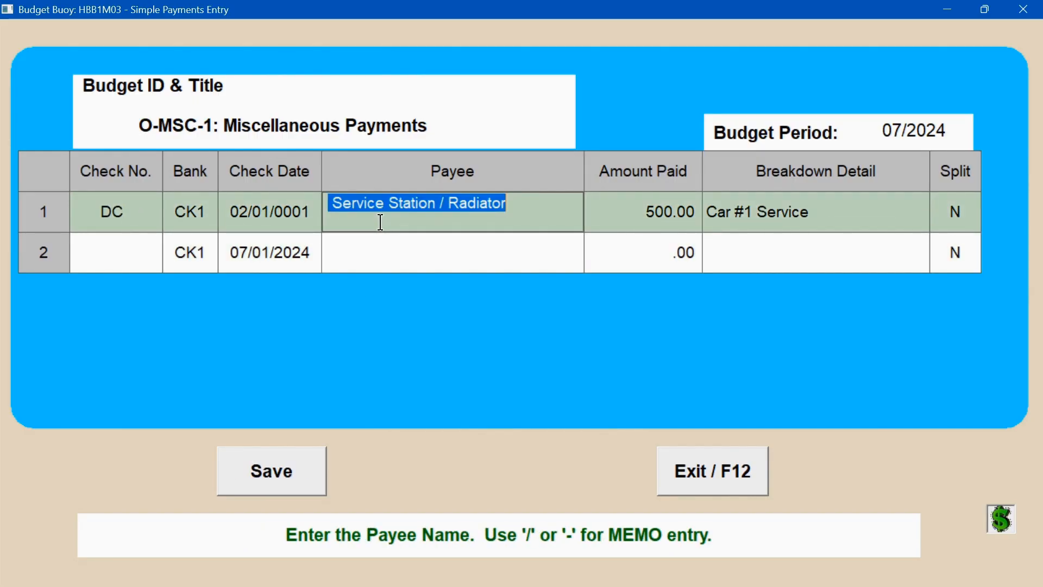
left_click(680, 223)
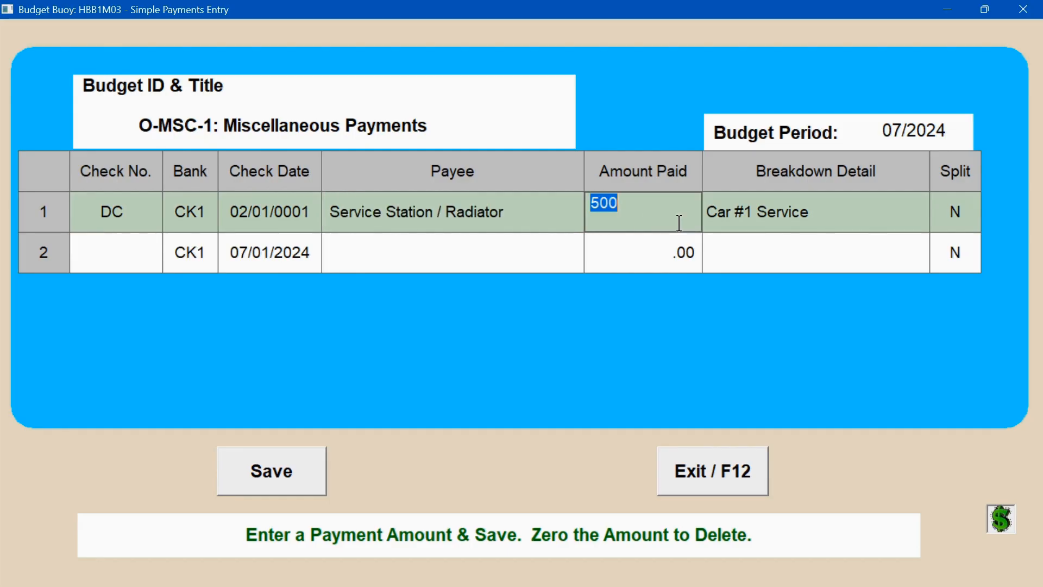
left_click(781, 221)
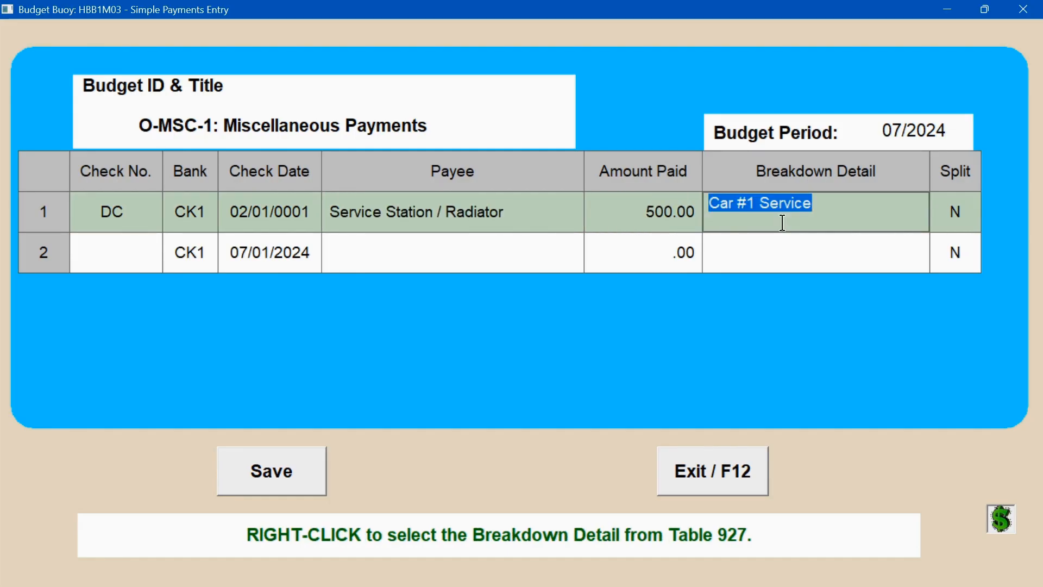
left_click(724, 481)
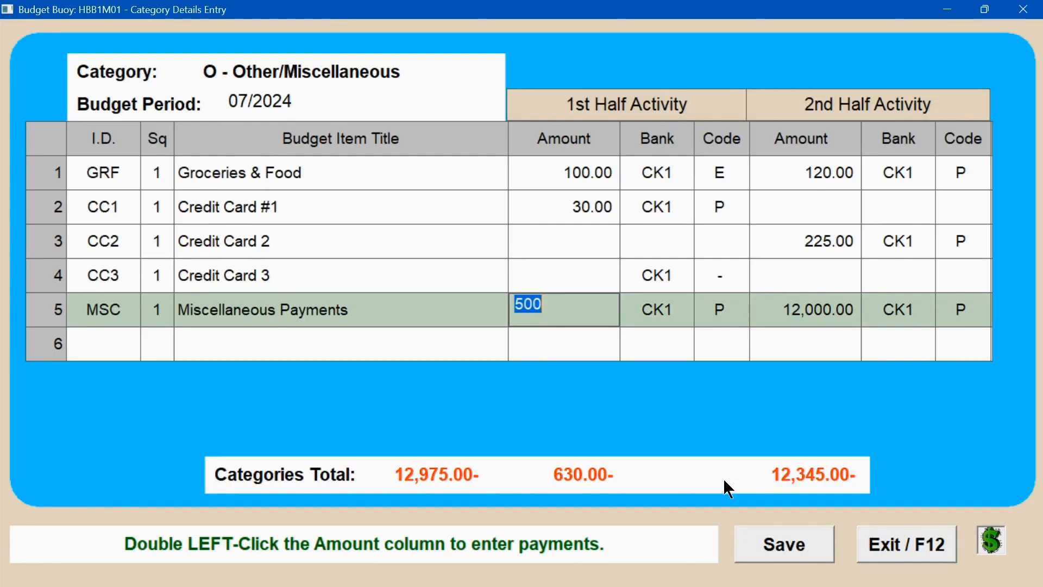
Step: Open the Miscellaneous Payments 2nd-half payment entry to review it, then close it
left_click(806, 305)
left_click(806, 305)
double_click(806, 306)
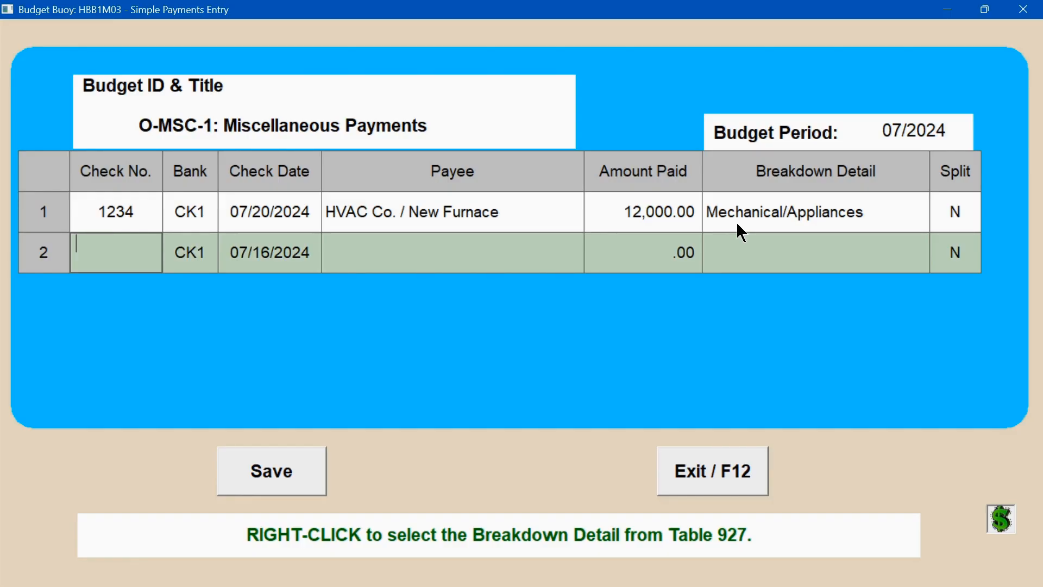
left_click(724, 473)
Step: Add the School Expenses budget item from the detail table to the blank row, save, and exit to the category summary
left_click(470, 352)
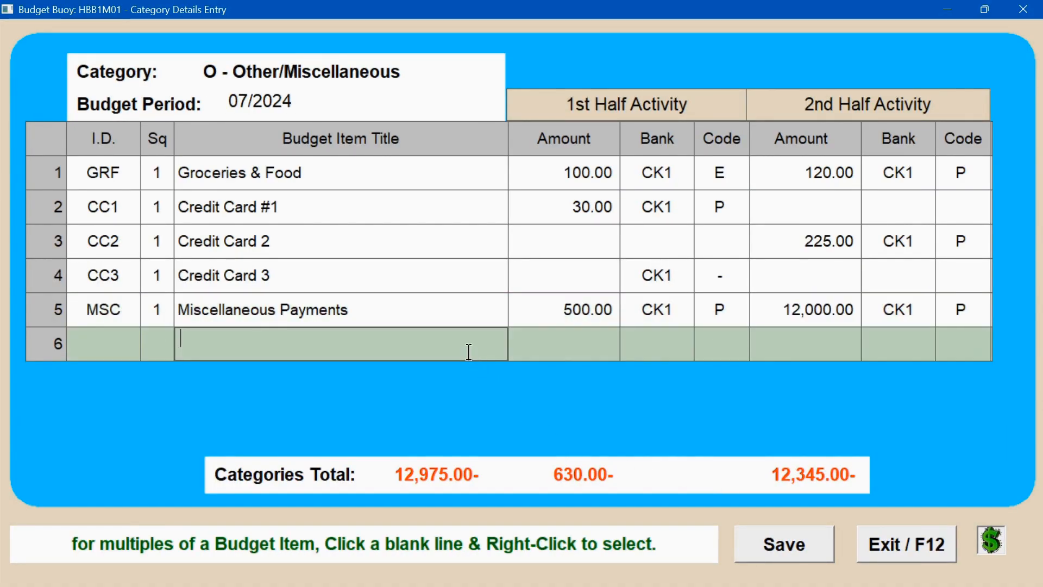
right_click(469, 352)
left_click(383, 380)
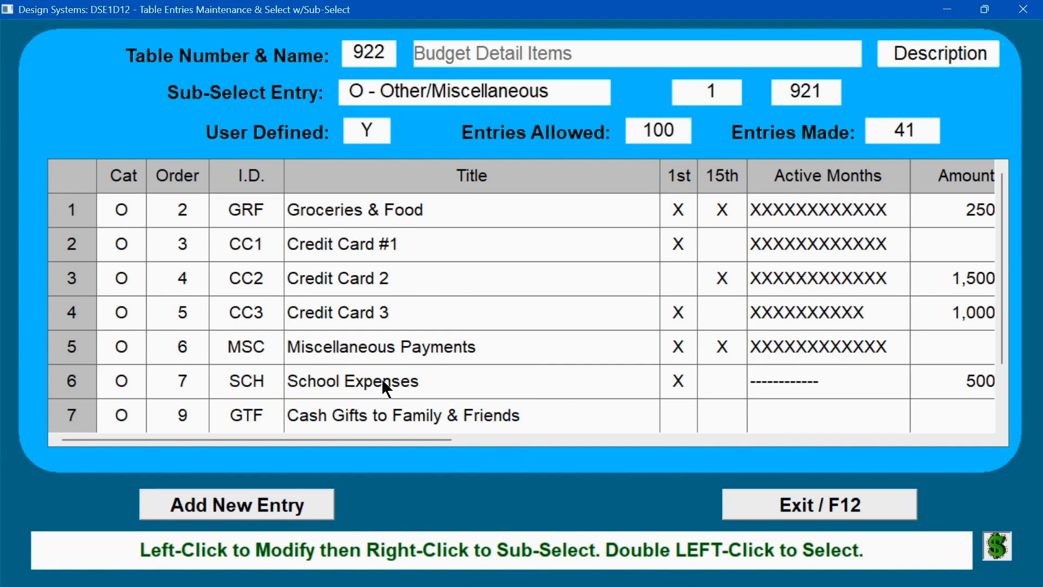
double_click(383, 381)
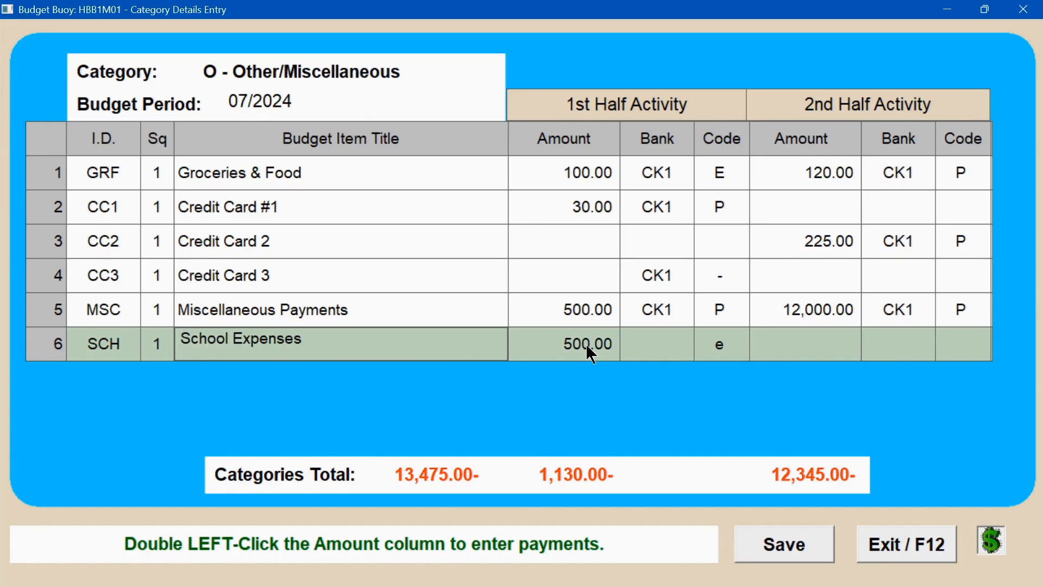
left_click(790, 544)
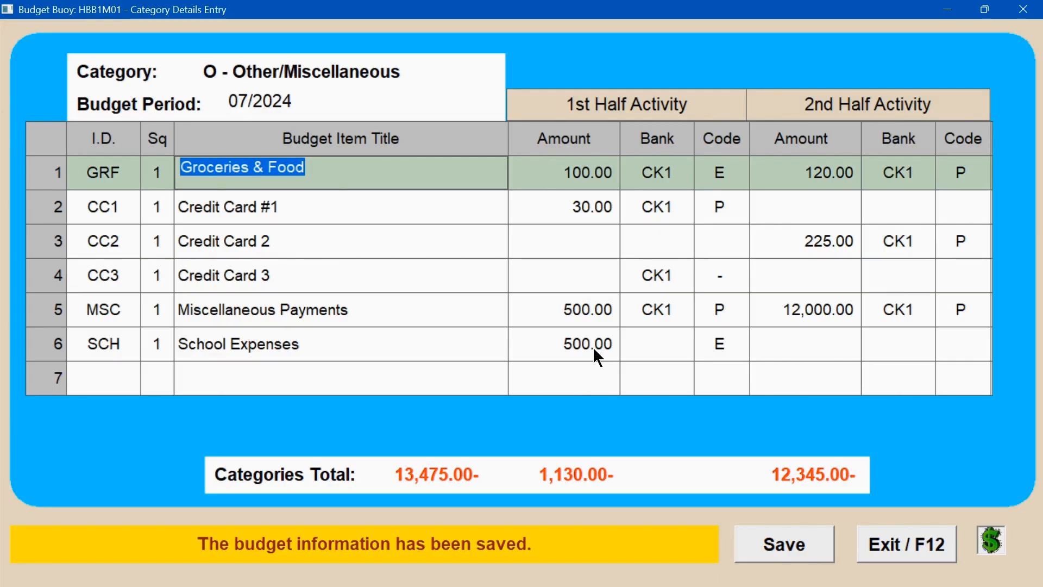
left_click(898, 545)
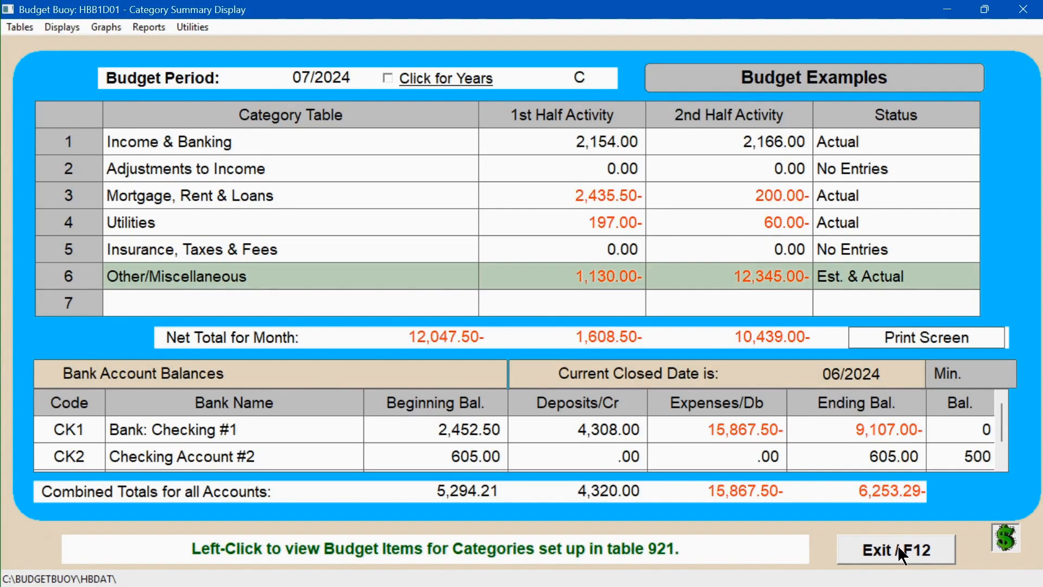